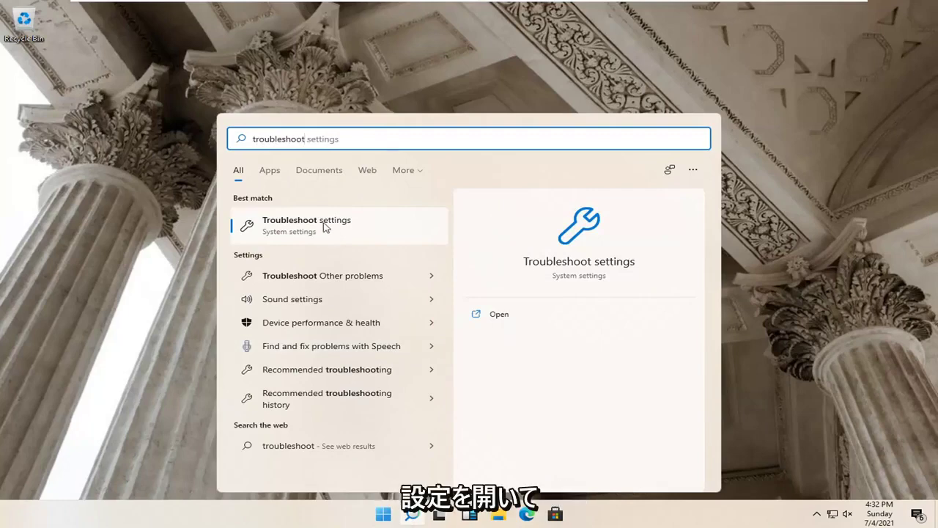
Open the Troubleshoot settings and go to the list of additional troubleshooters.
{"action": "left_click", "coordinate": [337, 232]}
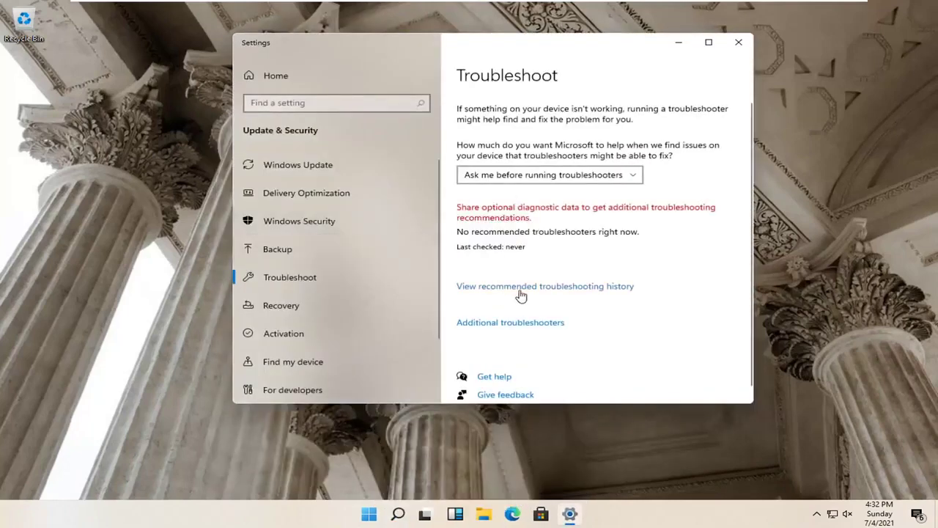
{"action": "left_click", "coordinate": [544, 327]}
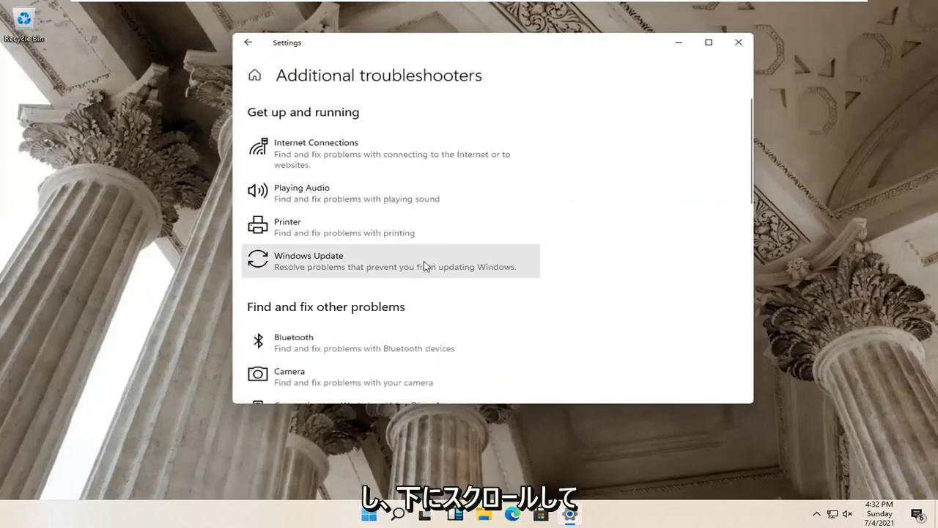
{"action": "scroll", "coordinate": [345, 270], "scroll_direction": "down", "scroll_amount": 1}
{"action": "scroll", "coordinate": [326, 267], "scroll_direction": "down", "scroll_amount": 1}
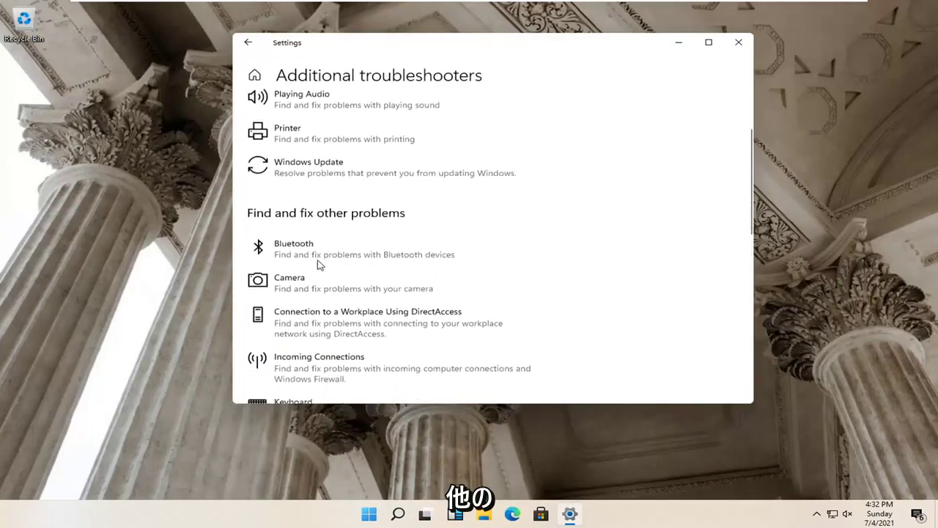
Run the Bluetooth troubleshooter through to its end, dismiss it and close Settings.
{"action": "left_click", "coordinate": [308, 257]}
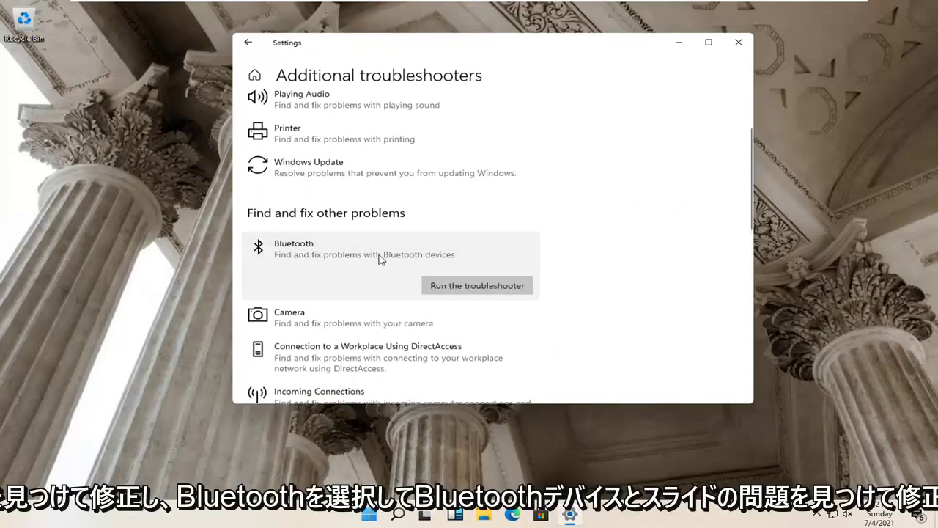
{"action": "left_click", "coordinate": [453, 288]}
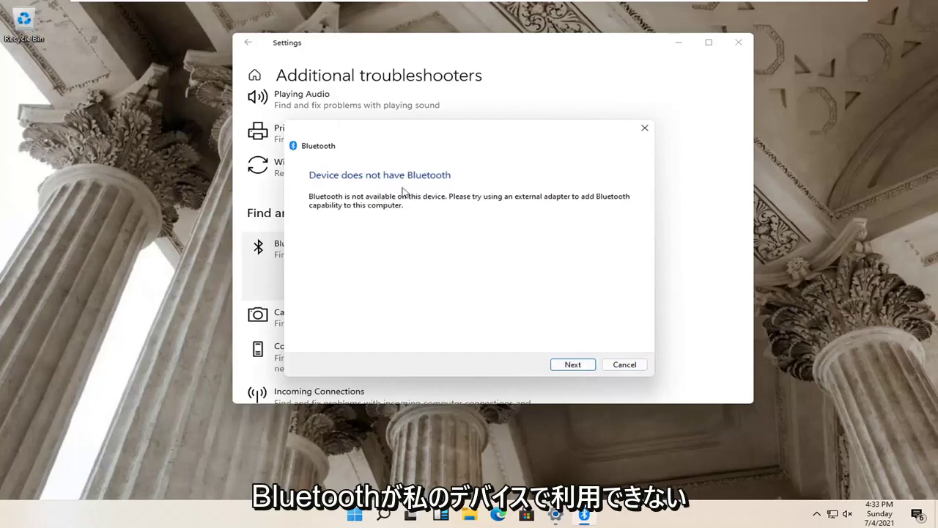
{"action": "left_click", "coordinate": [564, 365]}
{"action": "left_click", "coordinate": [623, 363]}
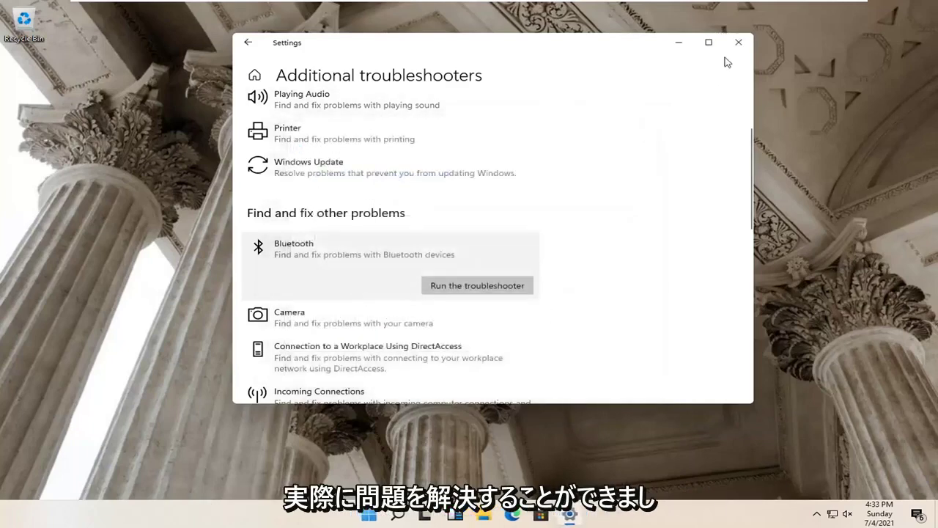
{"action": "left_click", "coordinate": [739, 43]}
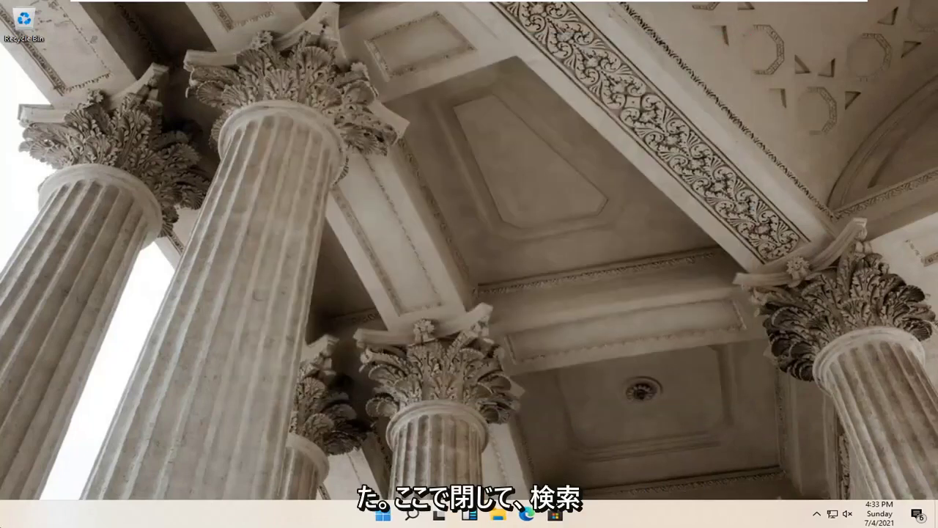
Search Windows for "services" and open the Services app.
{"action": "left_click", "coordinate": [413, 513]}
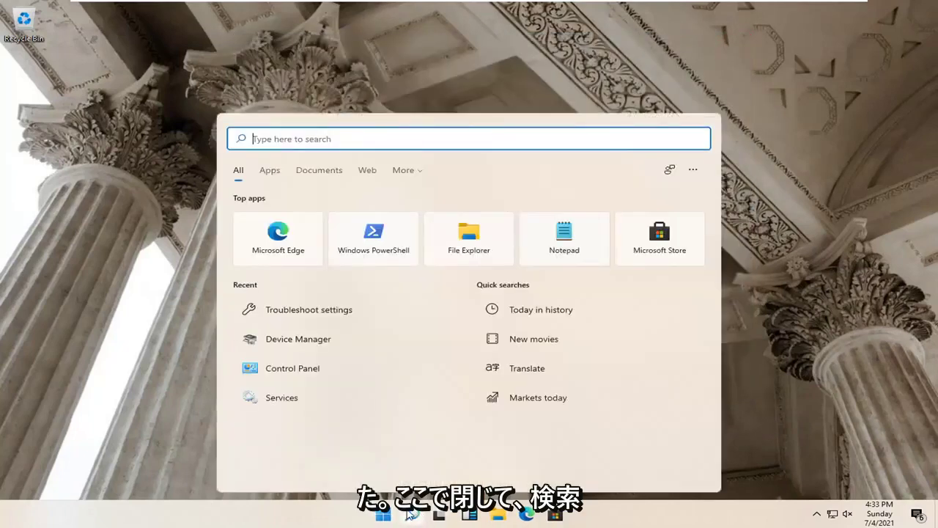
{"action": "type", "text": "services"}
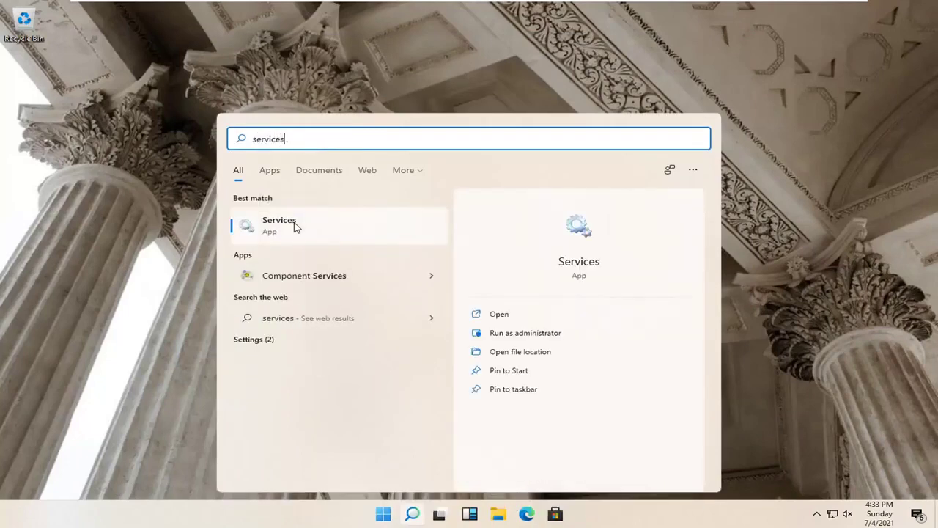
{"action": "left_click", "coordinate": [295, 226]}
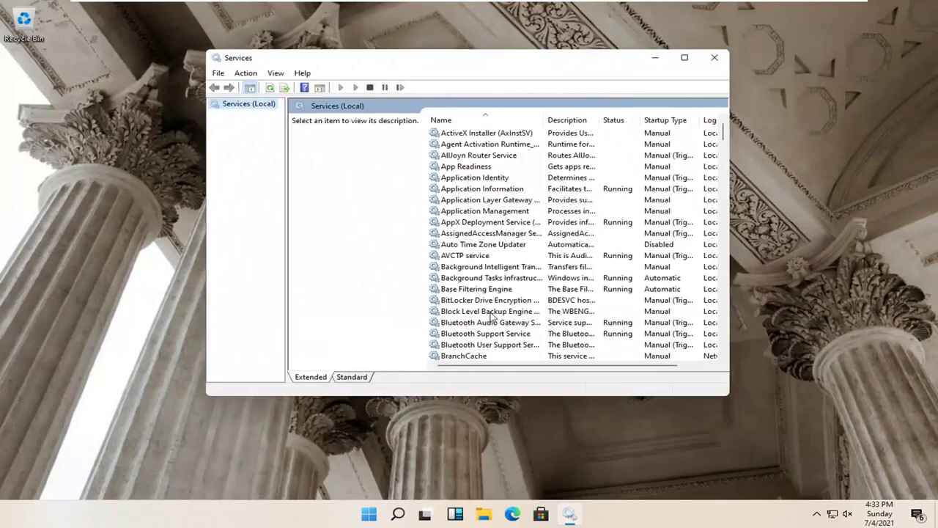
Check the service status in the properties of the Bluetooth Audio Gateway Service and the Bluetooth Support Service.
{"action": "scroll", "coordinate": [471, 314], "scroll_direction": "down", "scroll_amount": 1}
{"action": "left_click", "coordinate": [469, 300]}
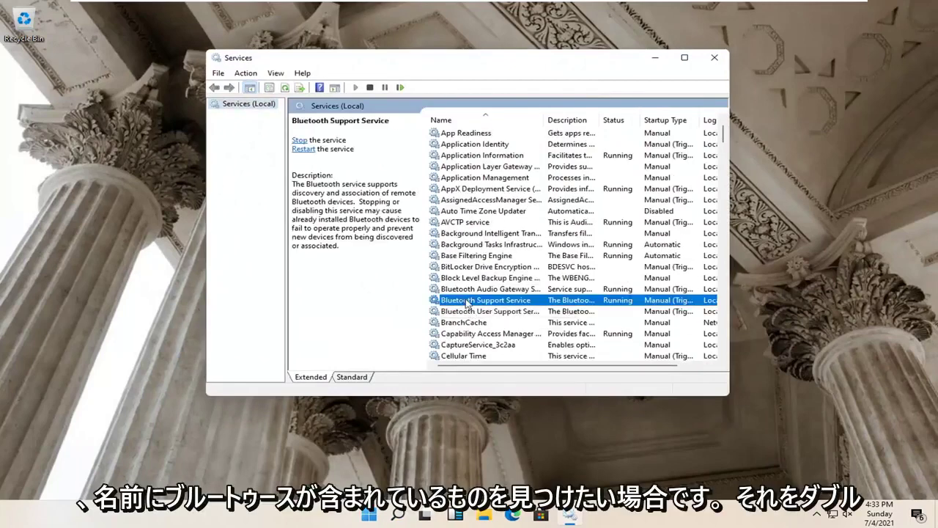
{"action": "double_click", "coordinate": [468, 288]}
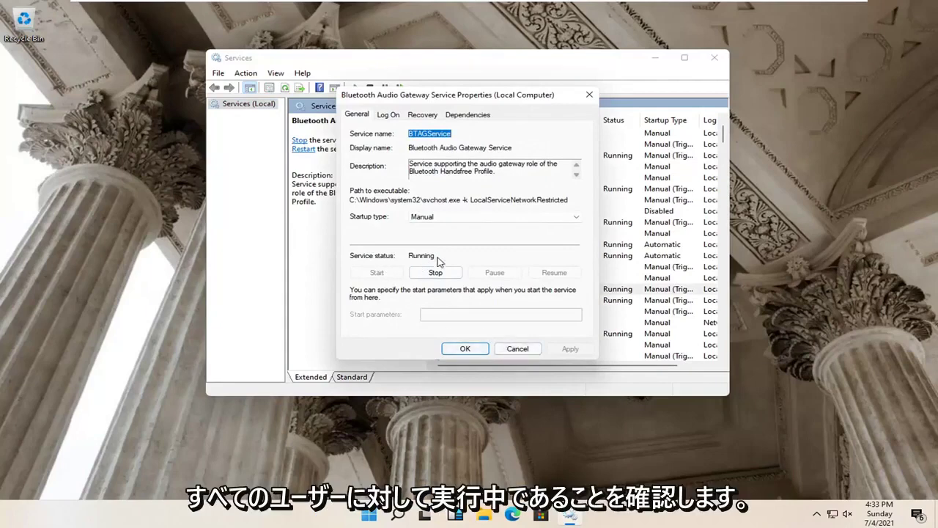
{"action": "left_click", "coordinate": [462, 349]}
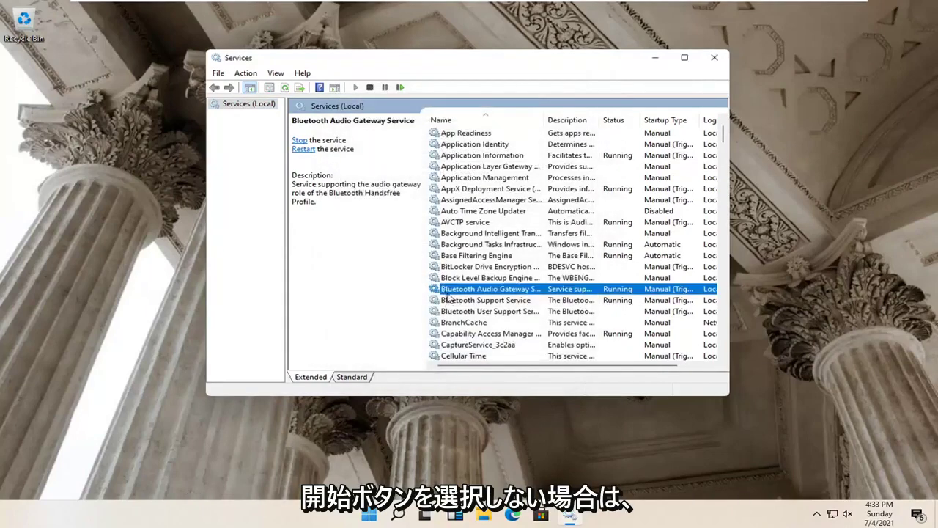
{"action": "left_click", "coordinate": [452, 300]}
{"action": "double_click", "coordinate": [451, 300]}
{"action": "left_click", "coordinate": [480, 348]}
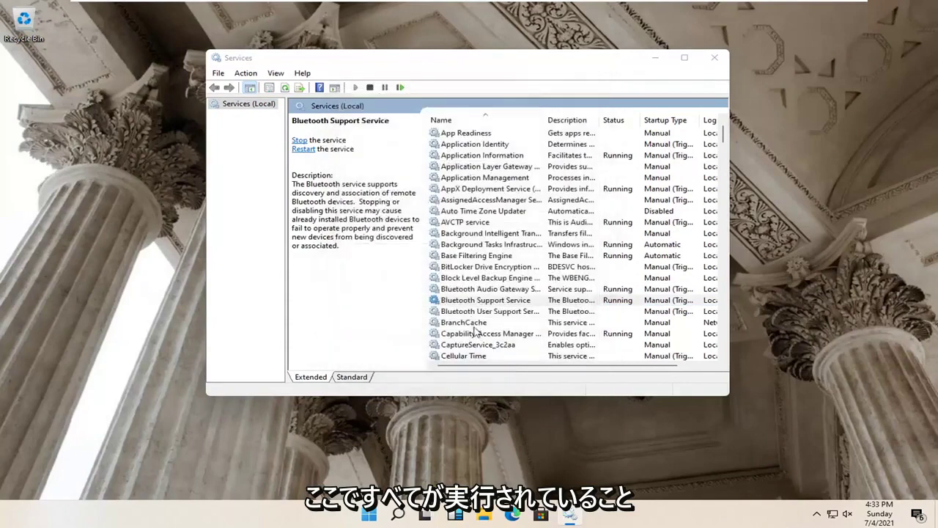
Start the Bluetooth User Support Service from its properties, accept the dialog and close the Services window.
{"action": "double_click", "coordinate": [466, 312]}
{"action": "left_click", "coordinate": [376, 273]}
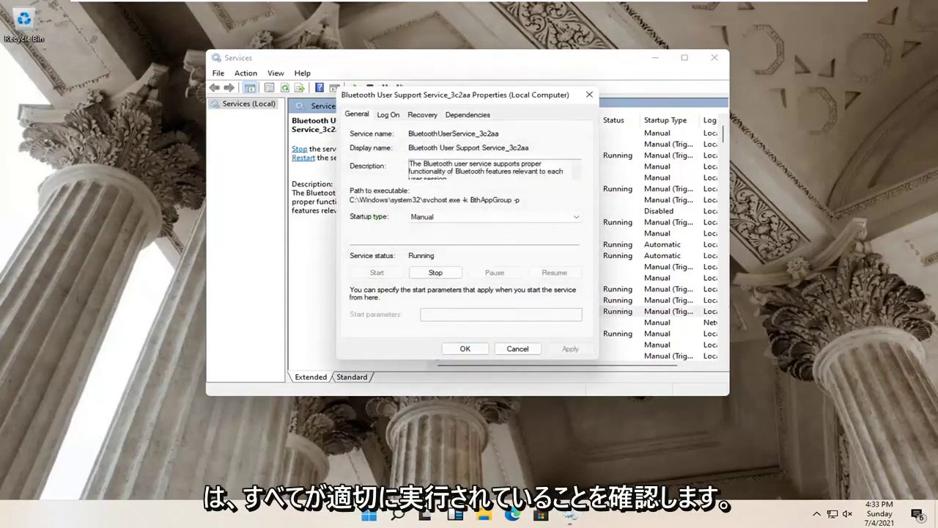
{"action": "left_click", "coordinate": [466, 348]}
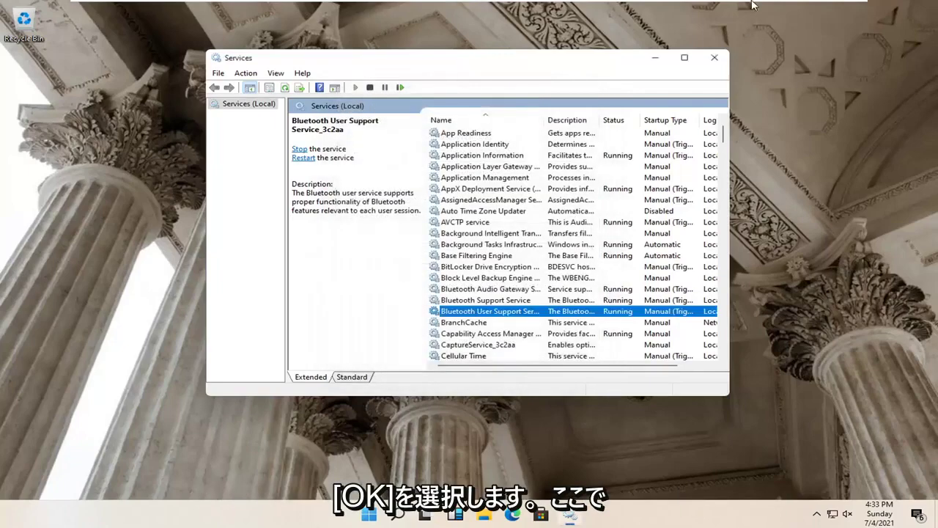
{"action": "left_click", "coordinate": [715, 57]}
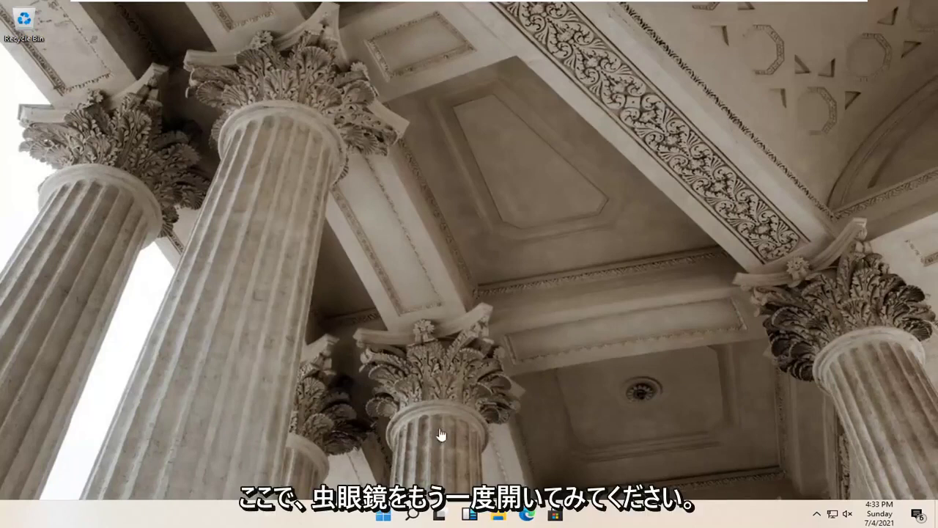
Search Windows for Device Manager, open it and move its window toward the middle of the desktop.
{"action": "left_click", "coordinate": [412, 513]}
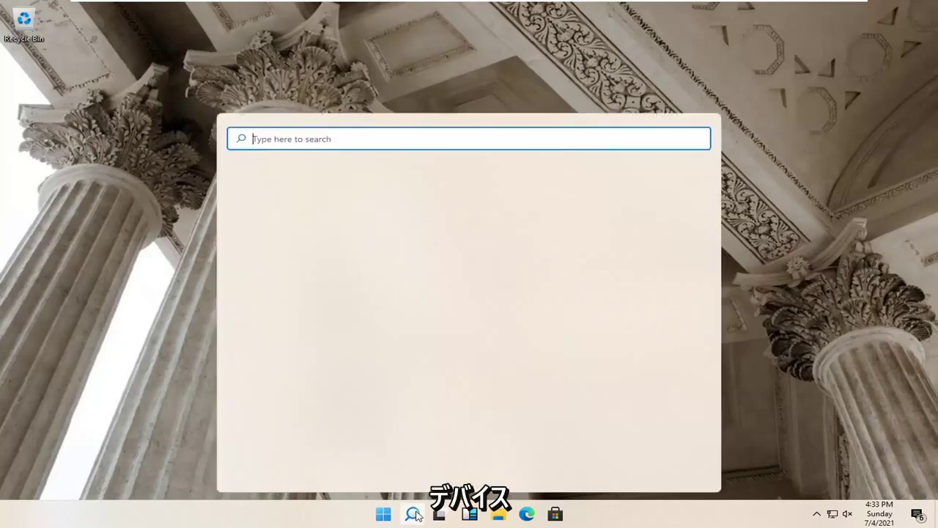
{"action": "type", "text": "device man"}
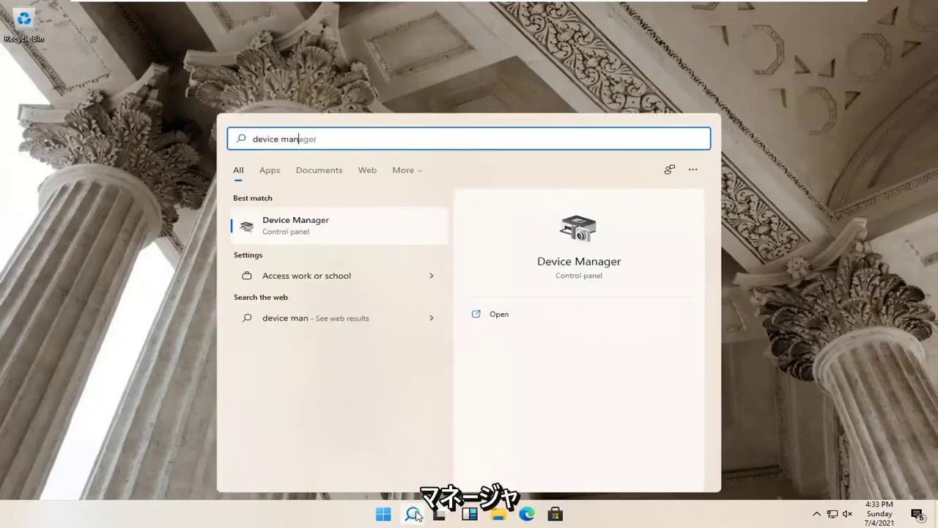
{"action": "left_click", "coordinate": [328, 226]}
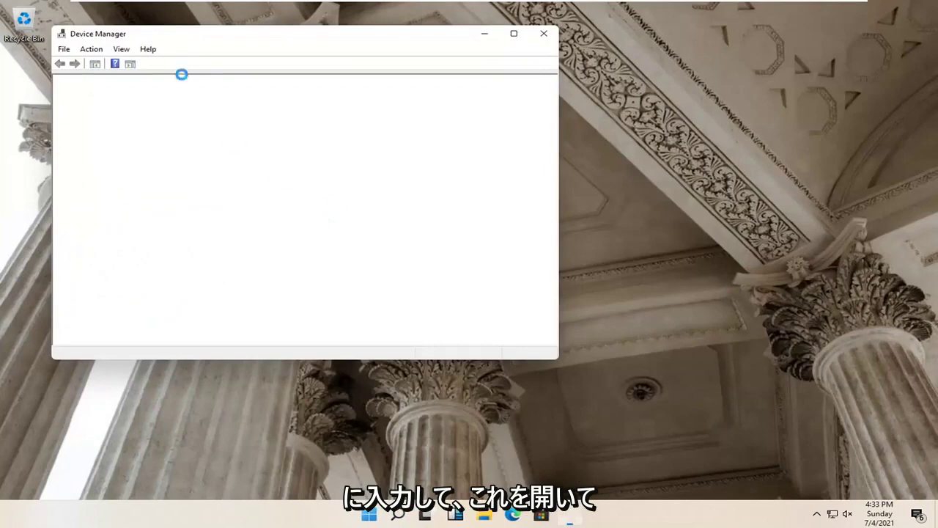
{"action": "left_click_drag", "start_coordinate": [199, 37], "coordinate": [357, 52]}
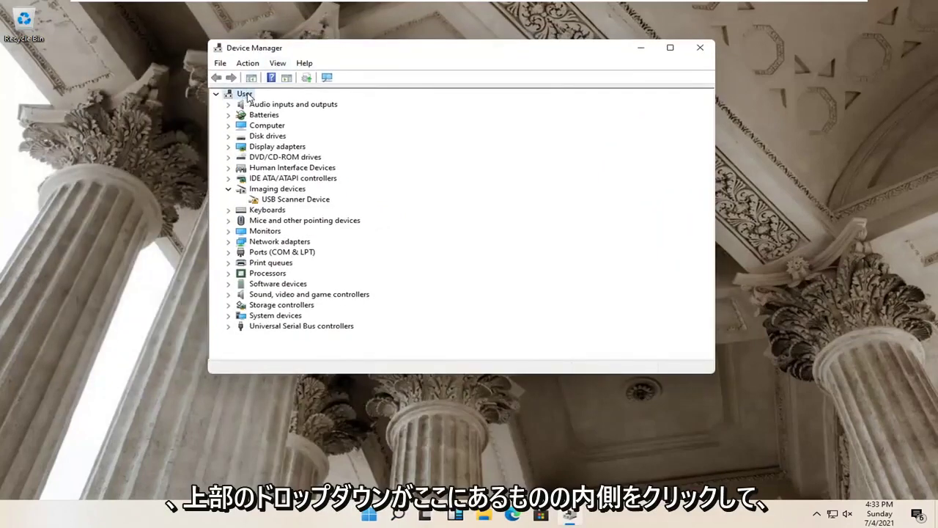
Collapse and re-expand the computer's device tree and scan it for hardware changes.
{"action": "left_click", "coordinate": [216, 94]}
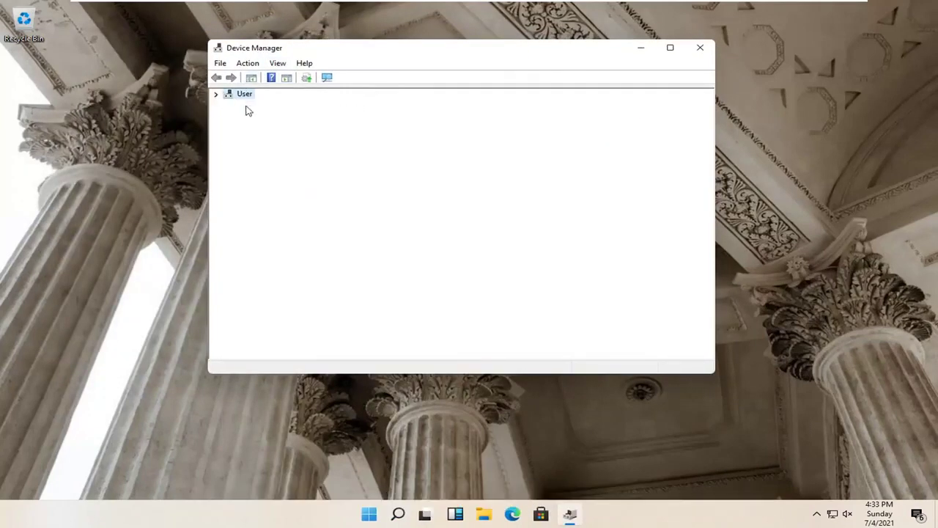
{"action": "double_click", "coordinate": [233, 98]}
{"action": "left_click", "coordinate": [248, 63]}
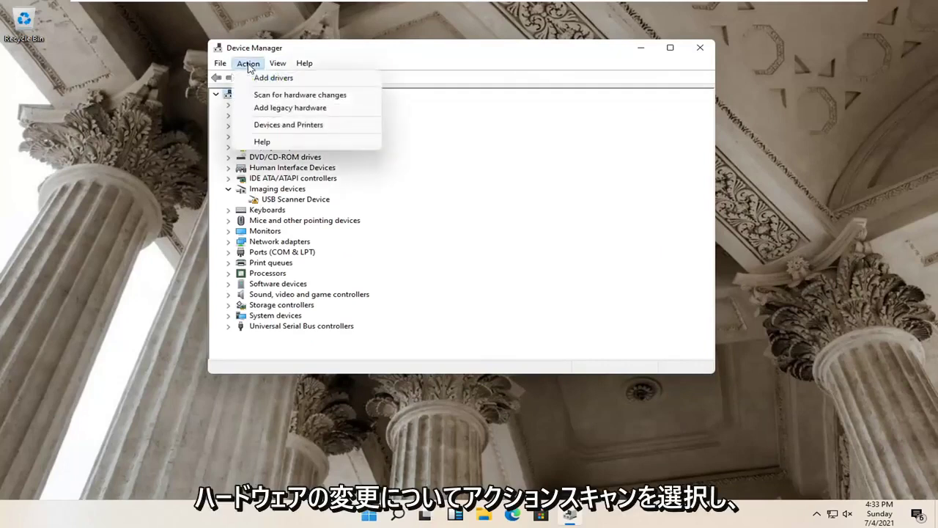
{"action": "left_click", "coordinate": [321, 99]}
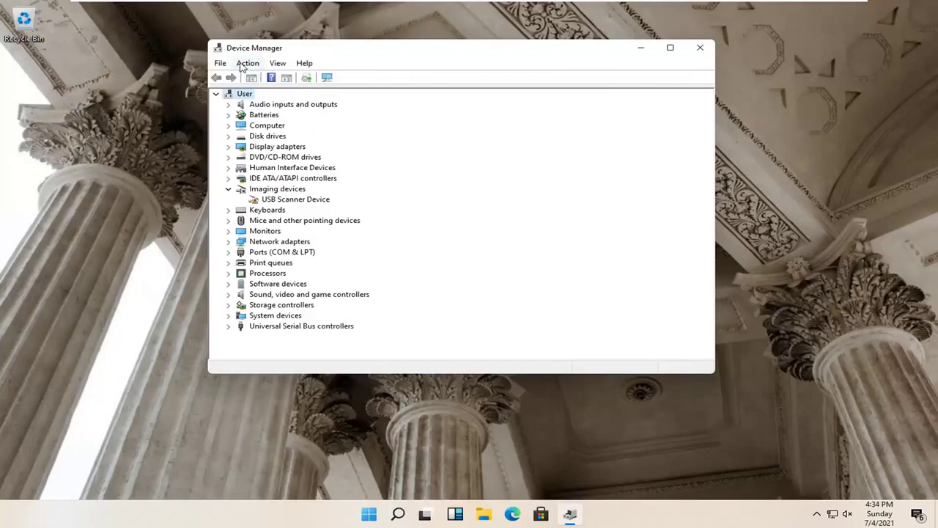
Start the Add legacy hardware wizard and choose to install hardware manually selected from a list.
{"action": "left_click", "coordinate": [248, 64]}
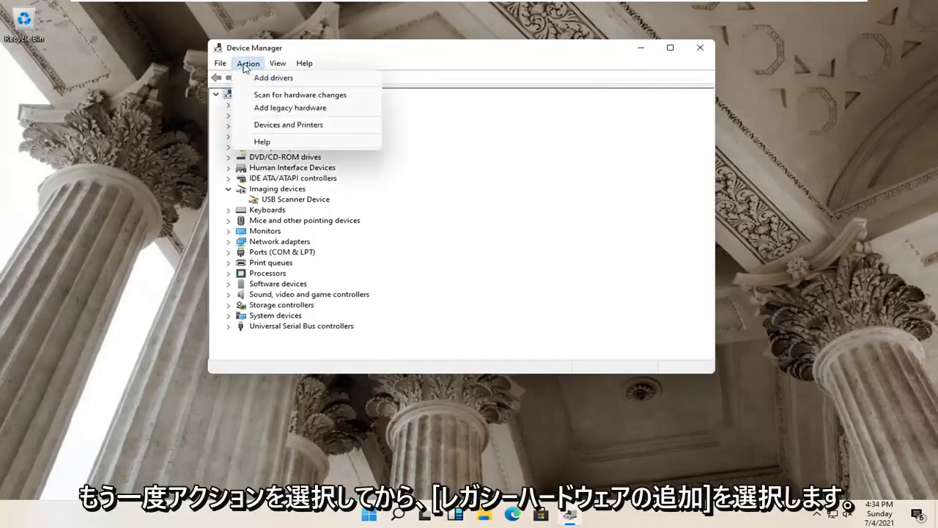
{"action": "left_click", "coordinate": [278, 111]}
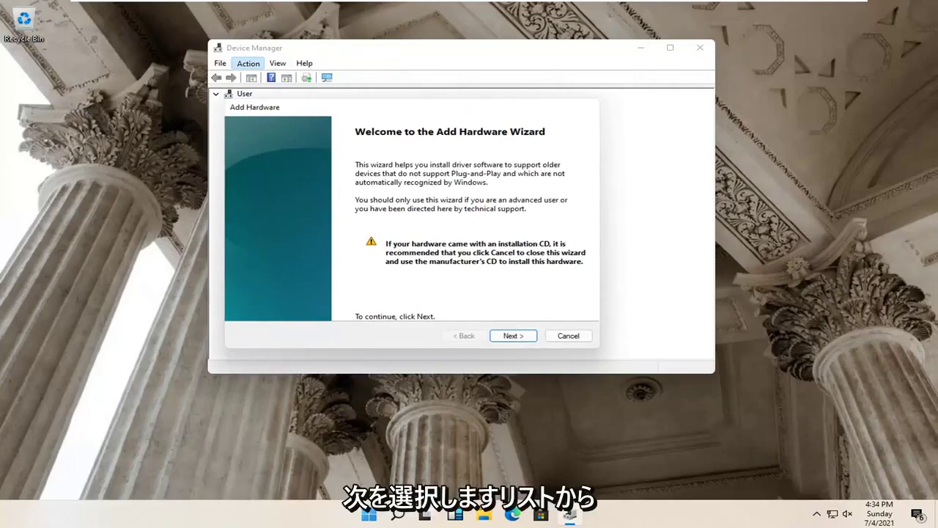
{"action": "left_click", "coordinate": [513, 336]}
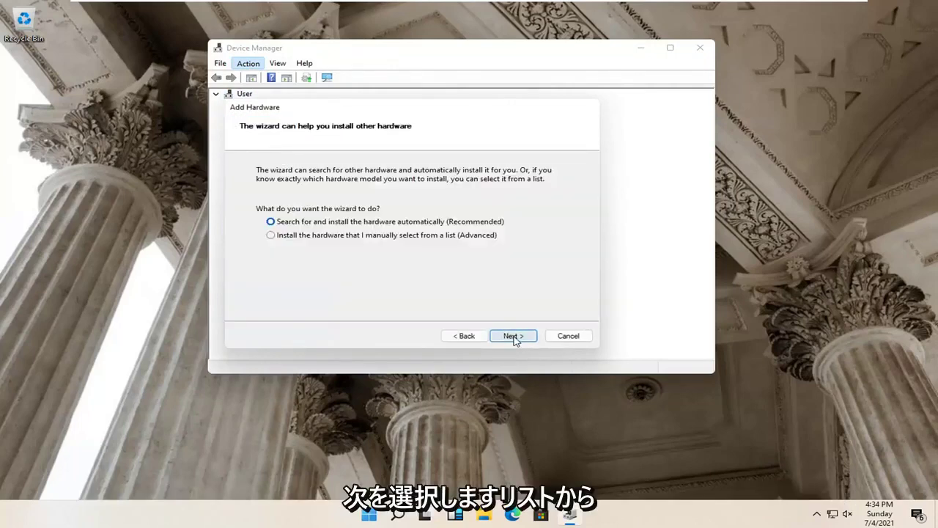
{"action": "left_click", "coordinate": [338, 239]}
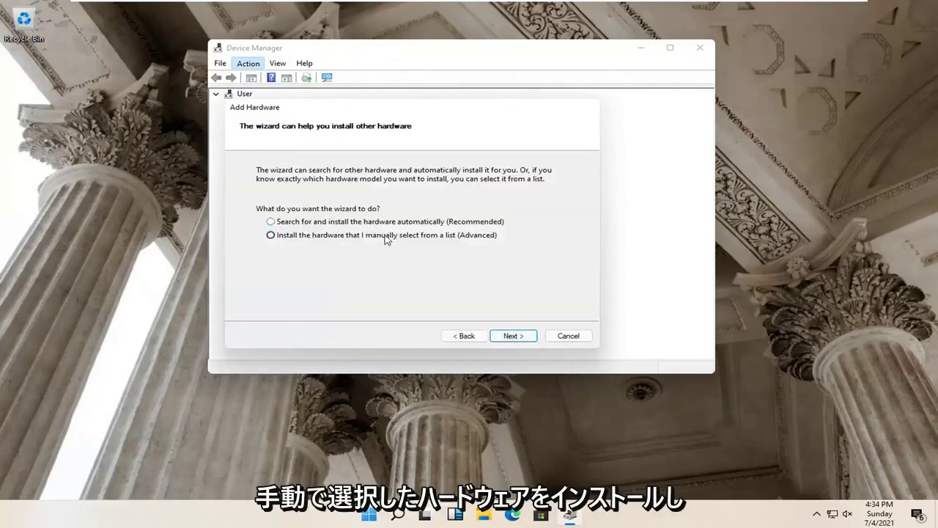
{"action": "left_click", "coordinate": [515, 336]}
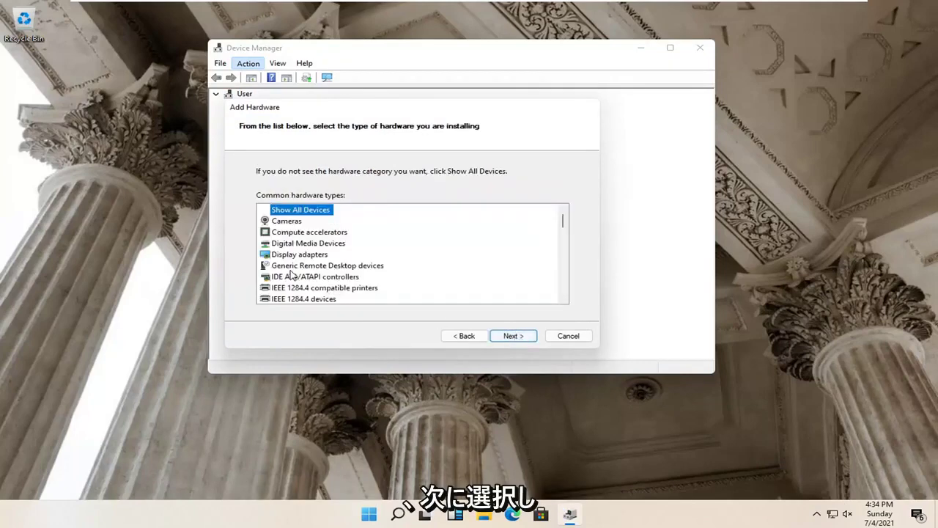
Choose Network adapters as the hardware type and continue to the driver selection.
{"action": "scroll", "coordinate": [300, 271], "scroll_direction": "down", "scroll_amount": 8}
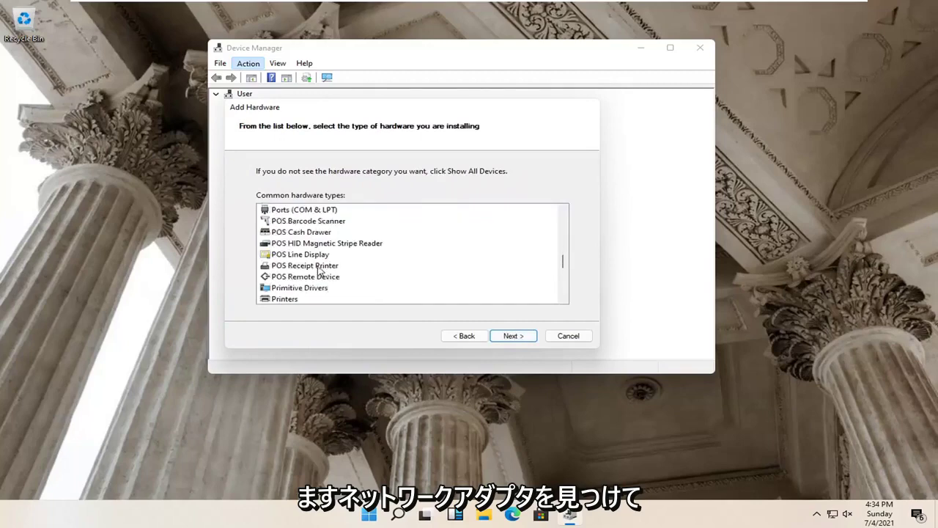
{"action": "scroll", "coordinate": [319, 270], "scroll_direction": "down", "scroll_amount": 3}
{"action": "scroll", "coordinate": [318, 270], "scroll_direction": "up", "scroll_amount": 5}
{"action": "left_click", "coordinate": [301, 222]}
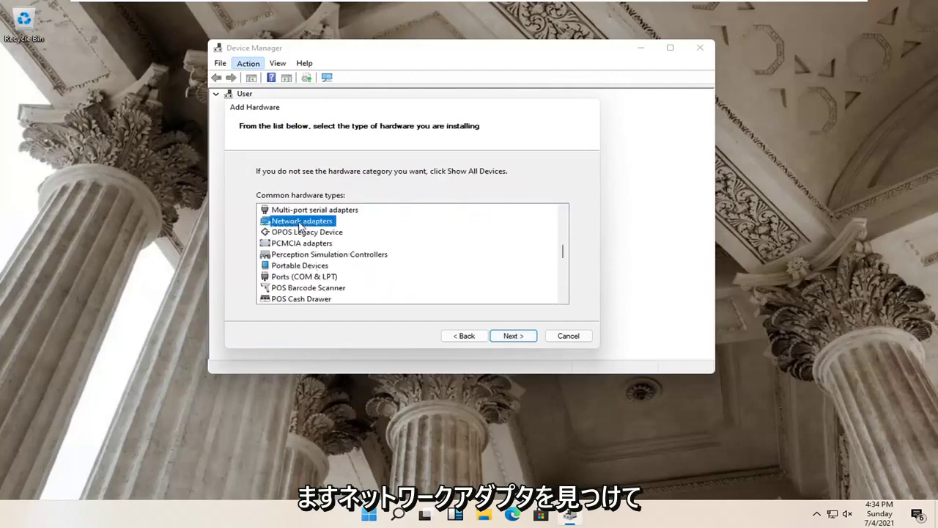
{"action": "left_click", "coordinate": [509, 336]}
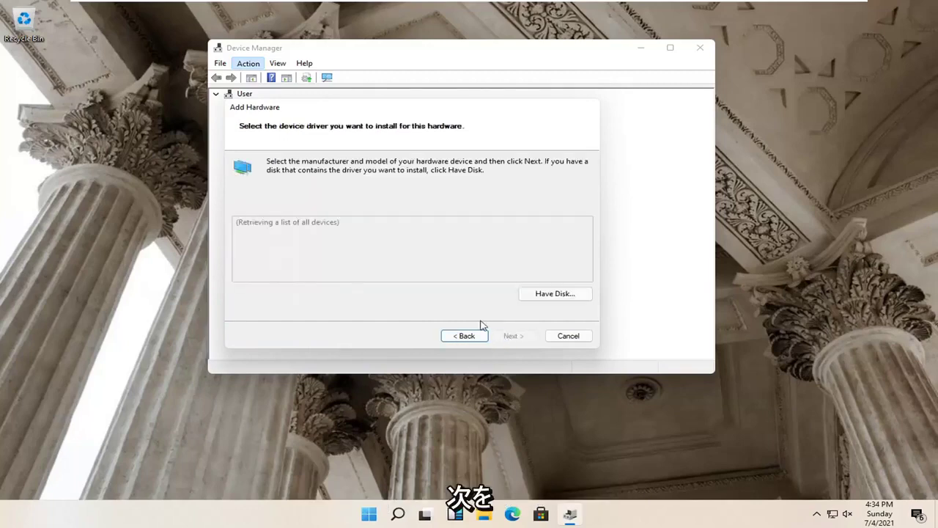
Select Intel as the manufacturer and install the Intel(R) 82567LF Gigabit Network Connection driver.
{"action": "left_click", "coordinate": [253, 250]}
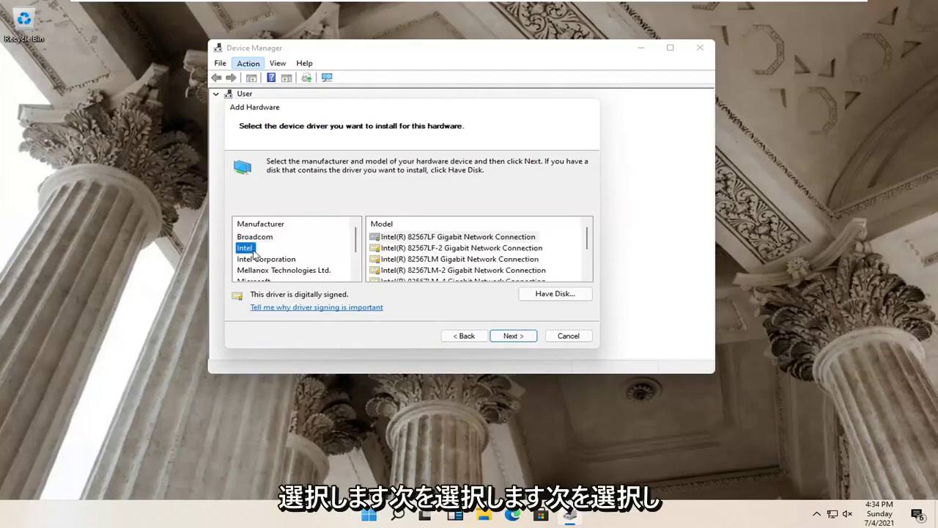
{"action": "left_click", "coordinate": [523, 336]}
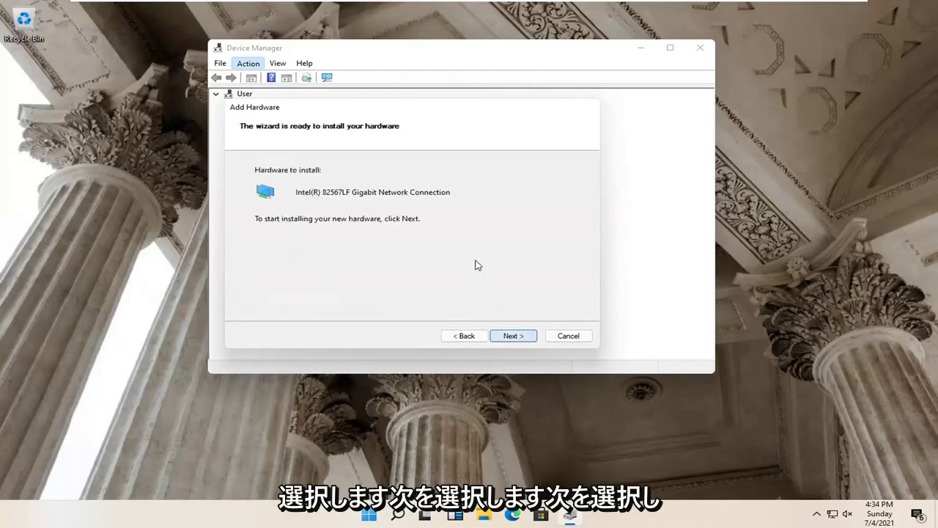
{"action": "left_click", "coordinate": [511, 336]}
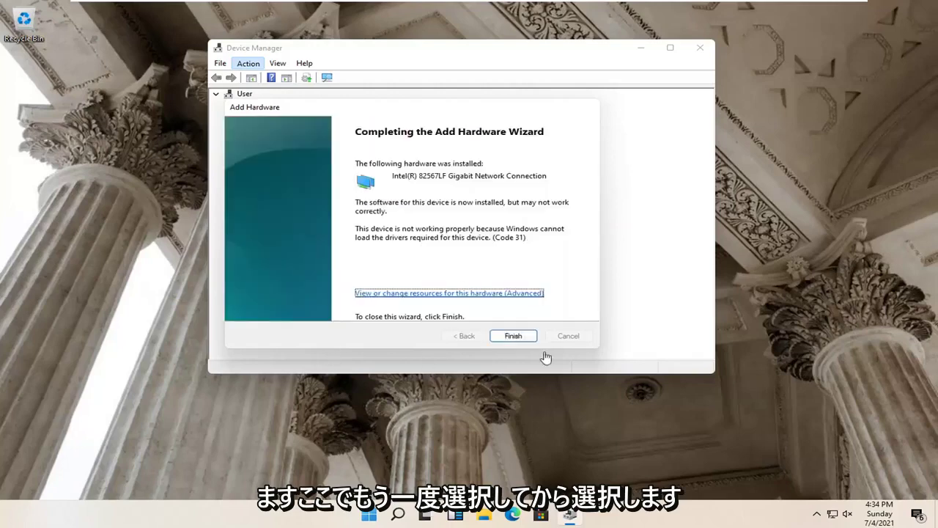
Finish the Add Hardware wizard and close Device Manager.
{"action": "left_click", "coordinate": [514, 336]}
{"action": "left_click", "coordinate": [700, 49]}
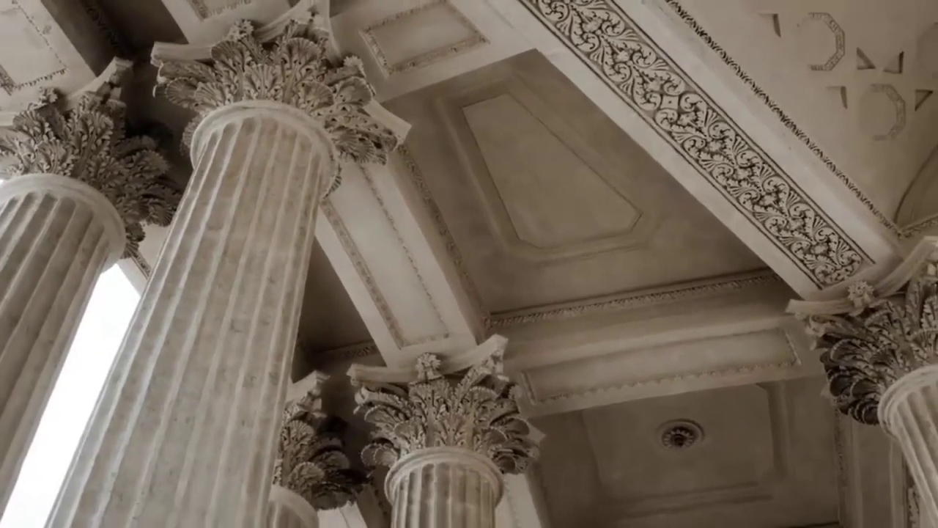
Search for cmd, run Command Prompt as administrator with elevation allowed, and move its window toward the middle of the desktop.
{"action": "left_click", "coordinate": [413, 515]}
{"action": "type", "text": "cmd"}
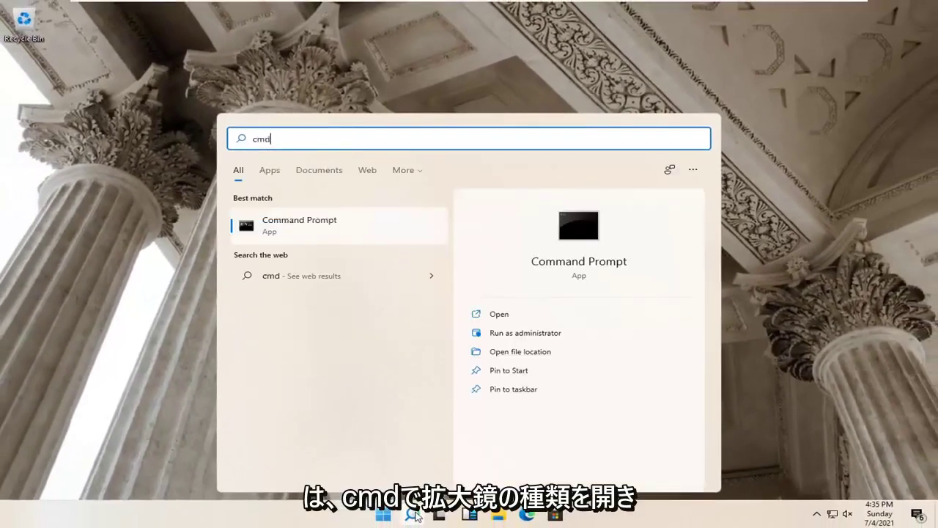
{"action": "right_click", "coordinate": [298, 226]}
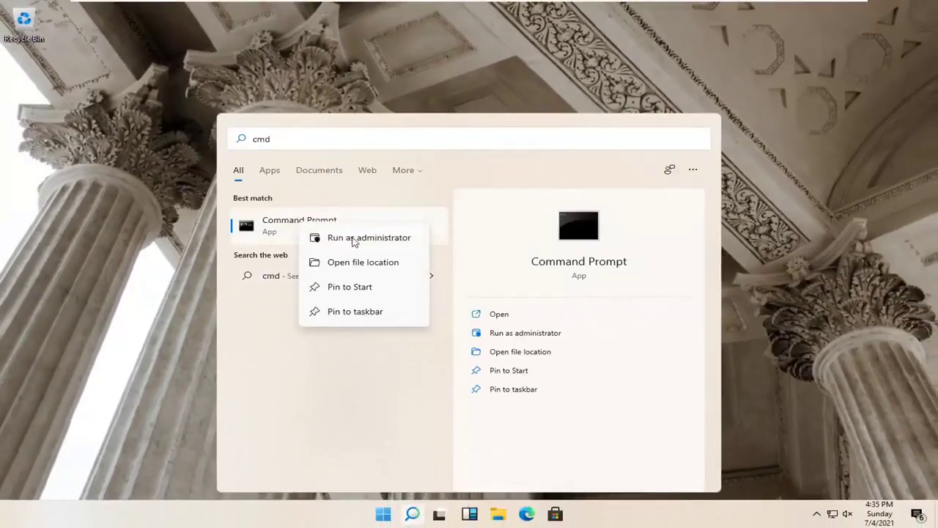
{"action": "left_click", "coordinate": [360, 239]}
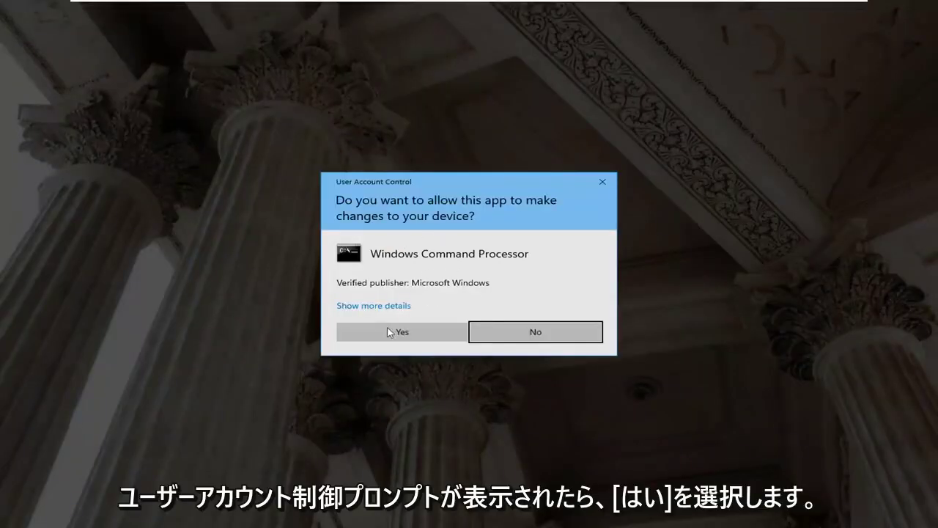
{"action": "left_click", "coordinate": [390, 332]}
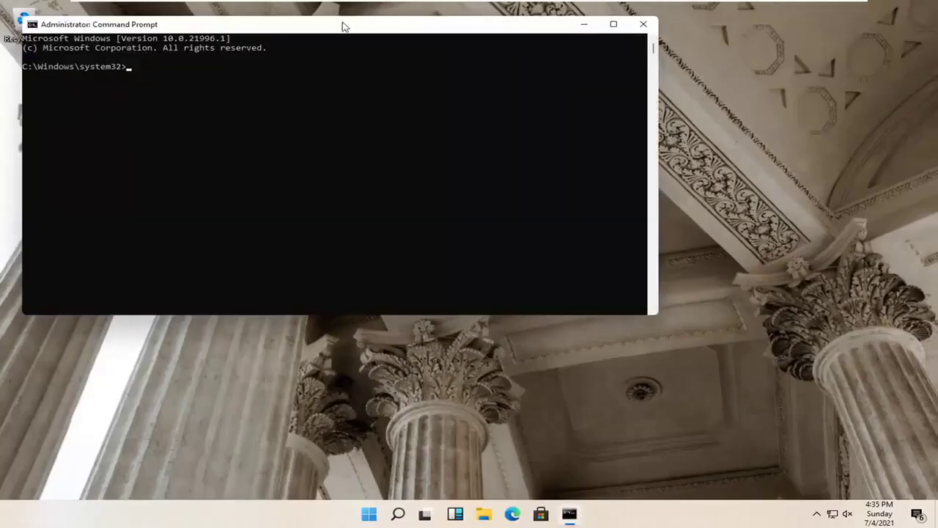
{"action": "left_click_drag", "start_coordinate": [342, 27], "coordinate": [459, 69]}
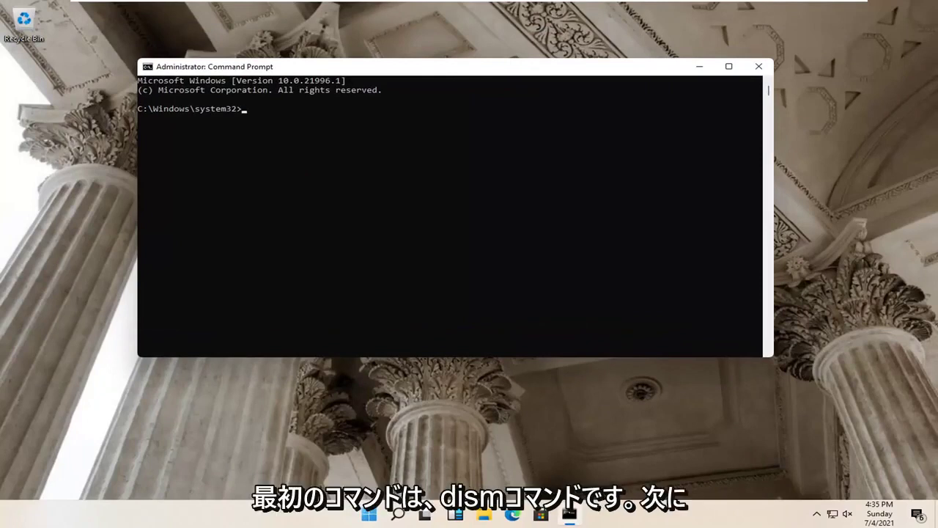
Paste and run the command dism /online /cleanup-image /restorehealth in the elevated Command Prompt.
{"action": "right_click", "coordinate": [436, 65]}
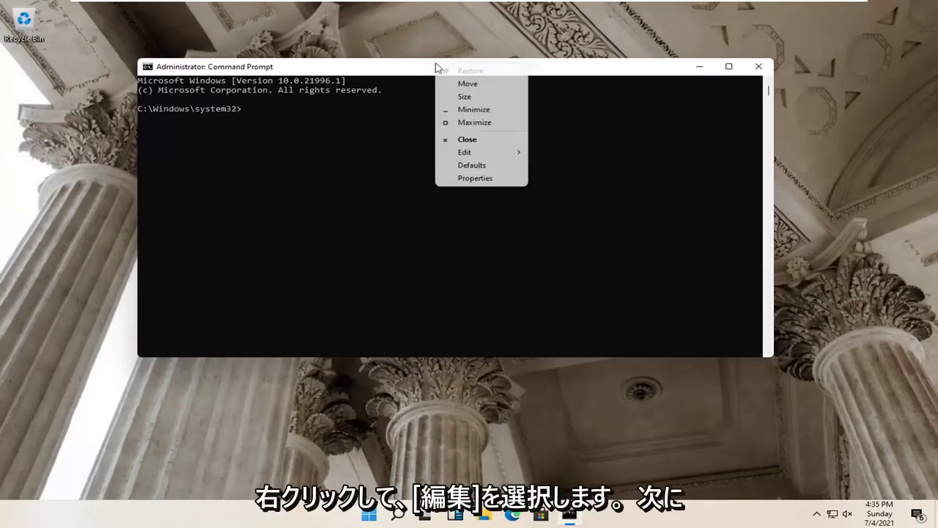
{"action": "mouse_move", "coordinate": [477, 157]}
{"action": "left_click", "coordinate": [555, 178]}
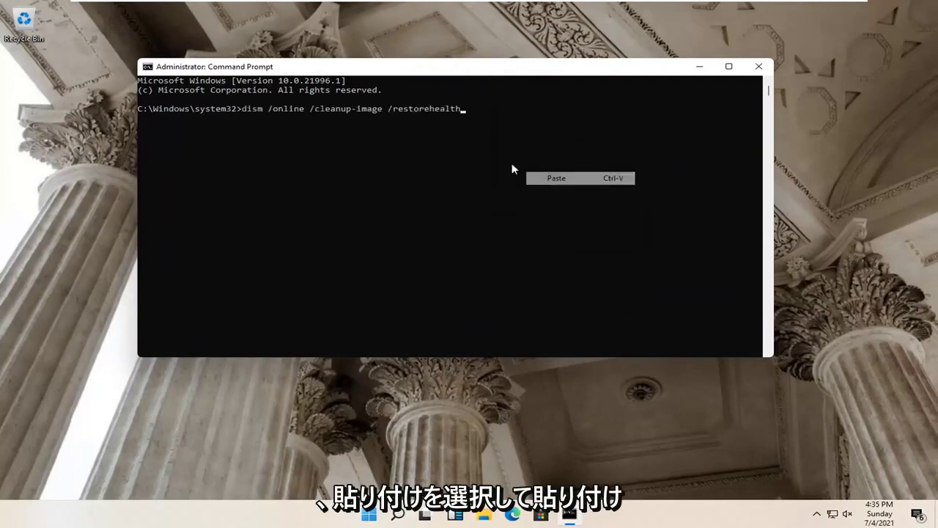
{"action": "key", "text": "Return"}
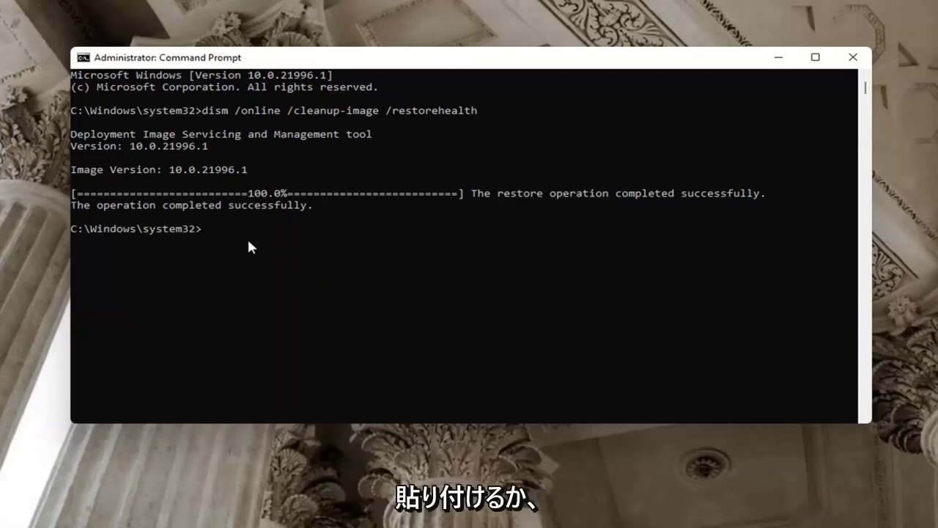
Run sfc /scannow to check the system files, and close Command Prompt once the scan is complete.
{"action": "type", "text": "sfc"}
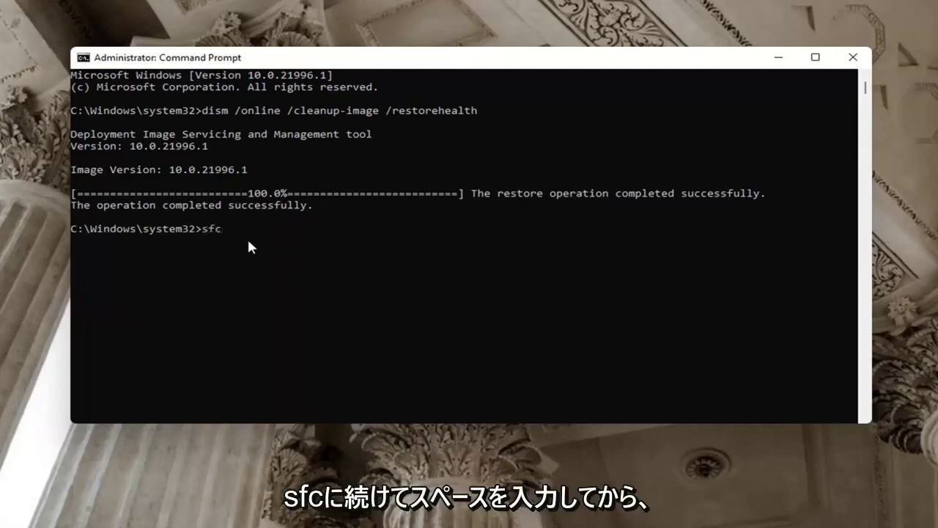
{"action": "type", "text": " /scannow"}
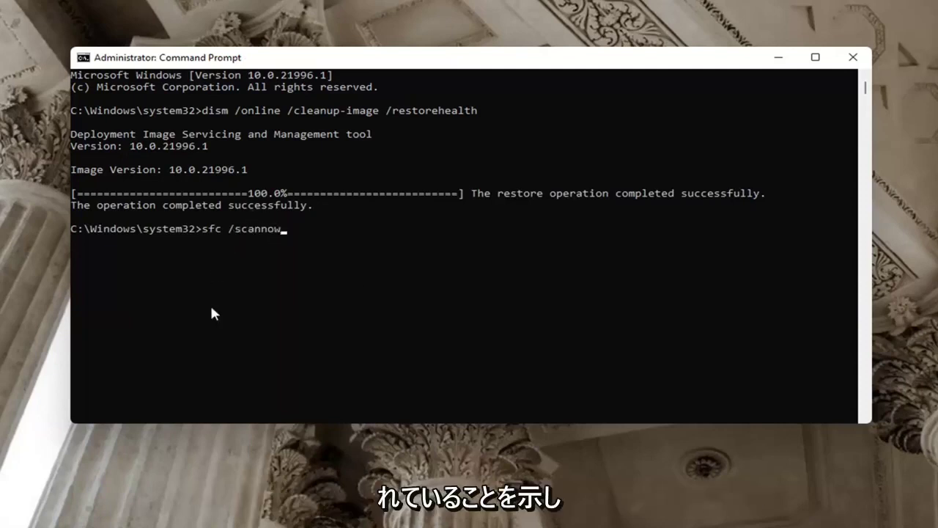
{"action": "key", "text": "Return"}
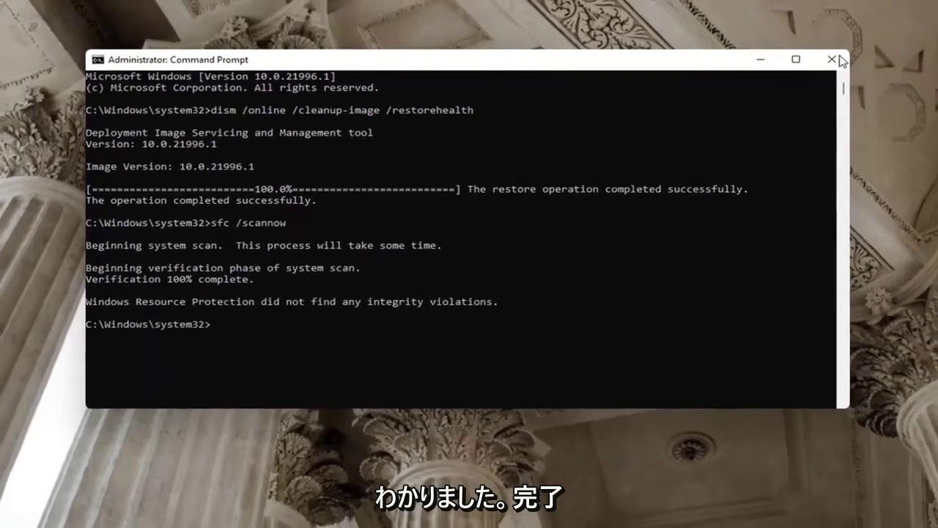
{"action": "left_click", "coordinate": [853, 56]}
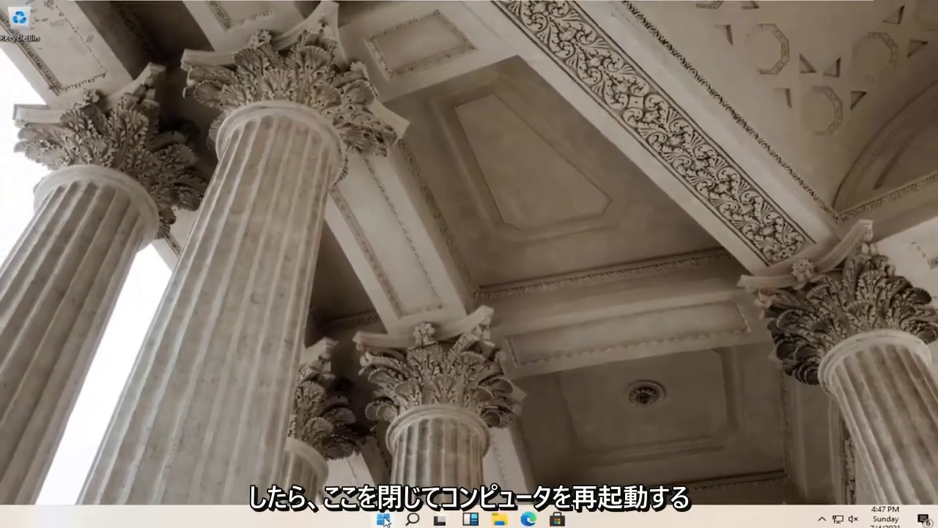
Restart the computer.
{"action": "right_click", "coordinate": [384, 520]}
{"action": "mouse_move", "coordinate": [358, 474]}
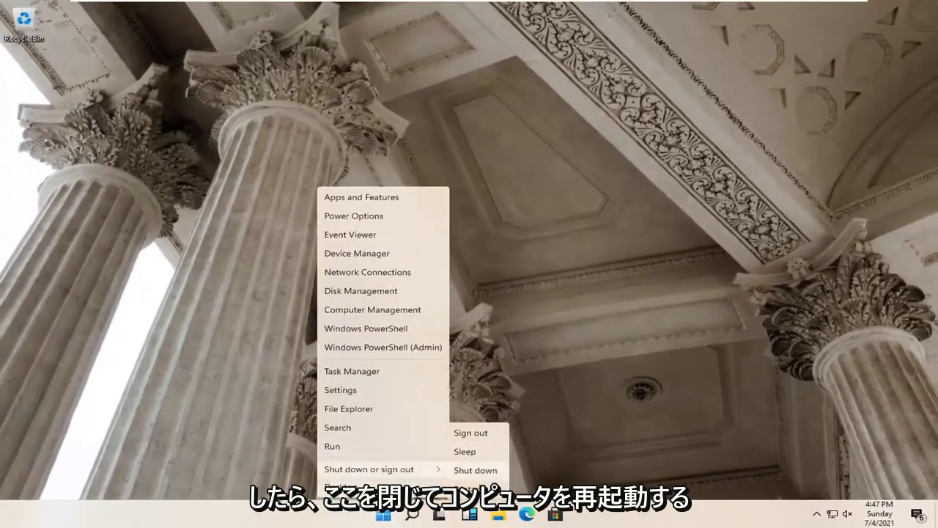
{"action": "left_click", "coordinate": [477, 490]}
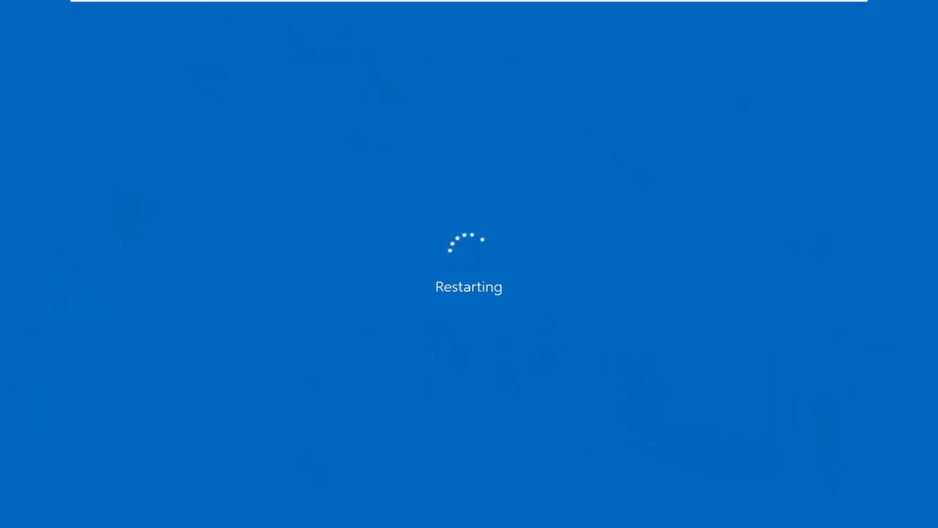
{"action": "left_click", "coordinate": [307, 395]}
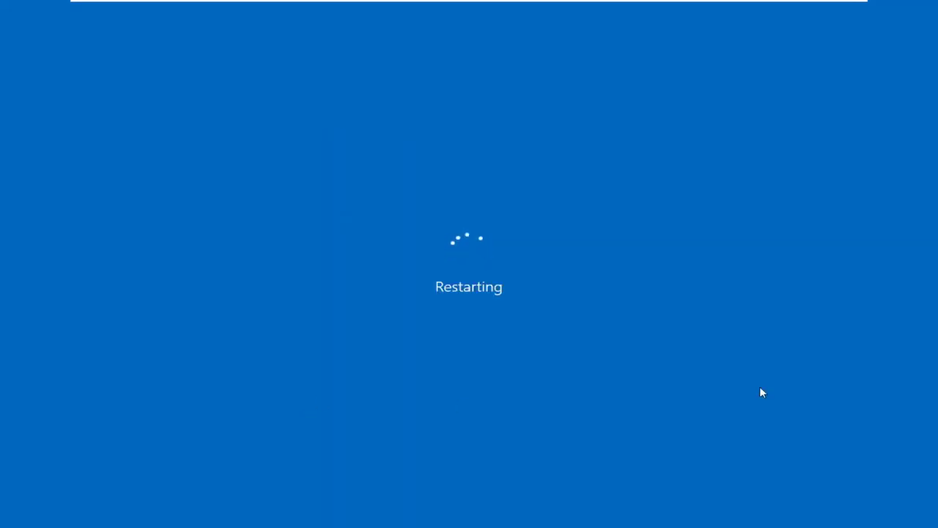